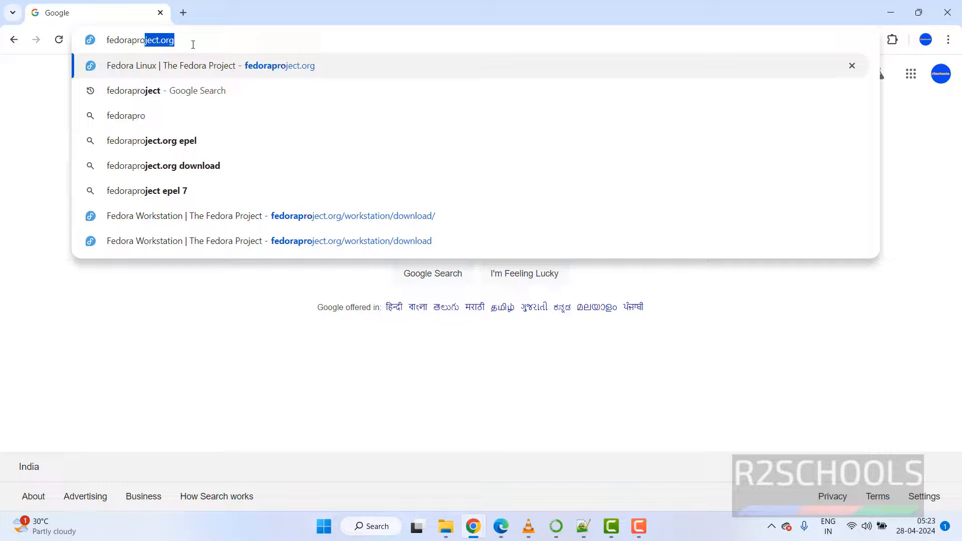
Open fedoraproject.org and go to the Fedora Server edition page
text(or)
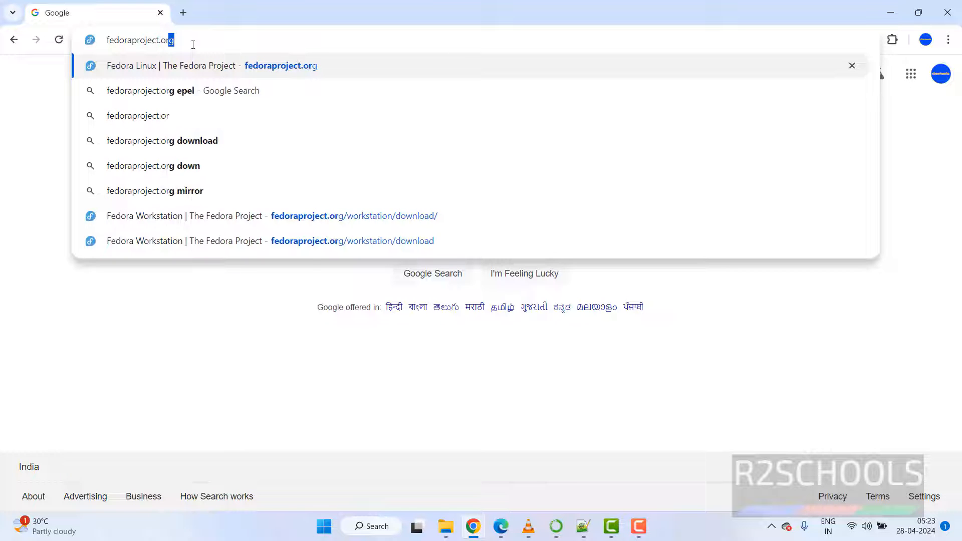
key(Return)
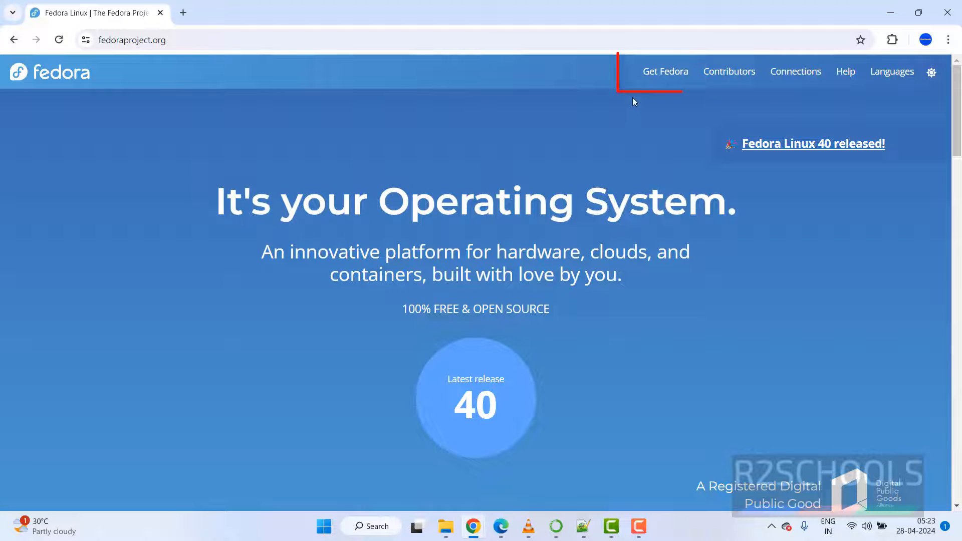
click(662, 74)
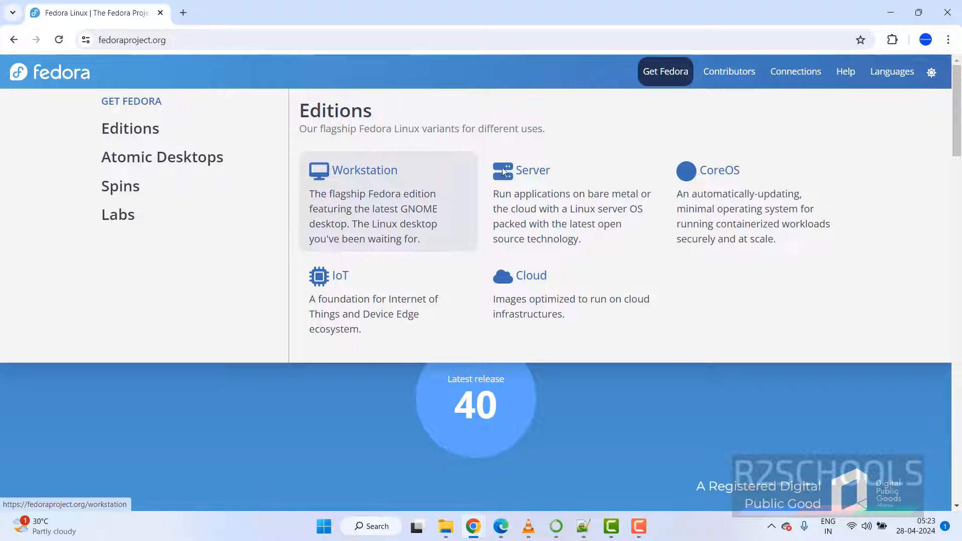
click(520, 173)
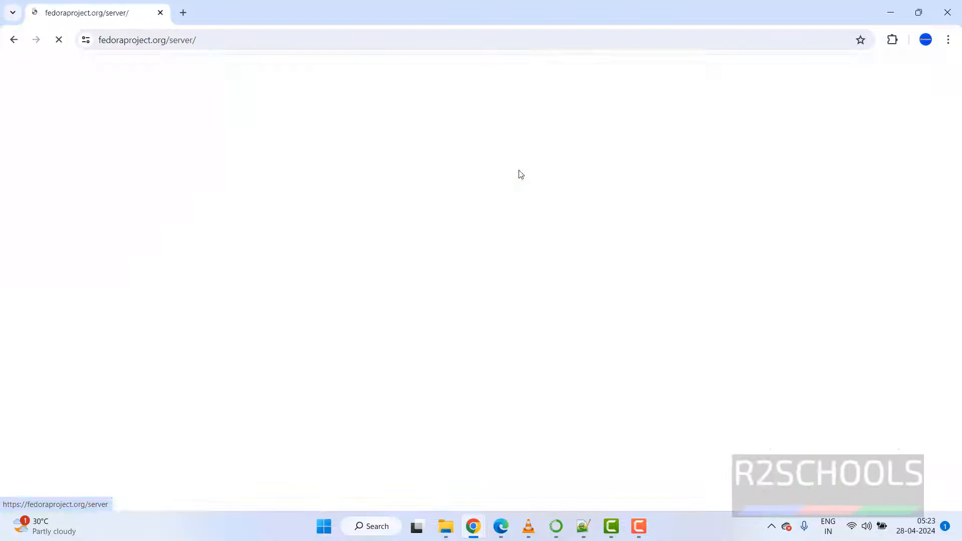
Open the Fedora Server 40 downloads and start downloading the DVD iso for Intel and AMD x86_64 systems
drag(959, 120, 958, 167)
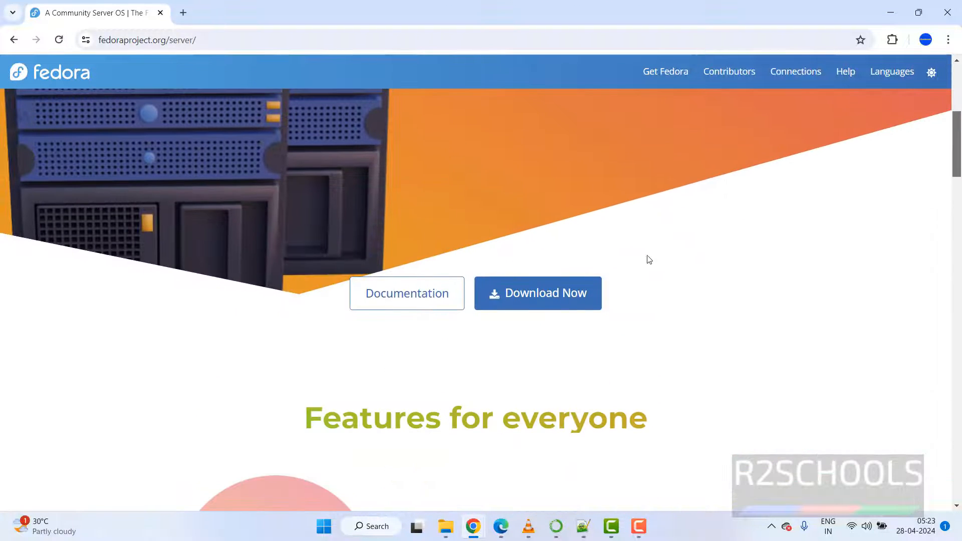
click(562, 304)
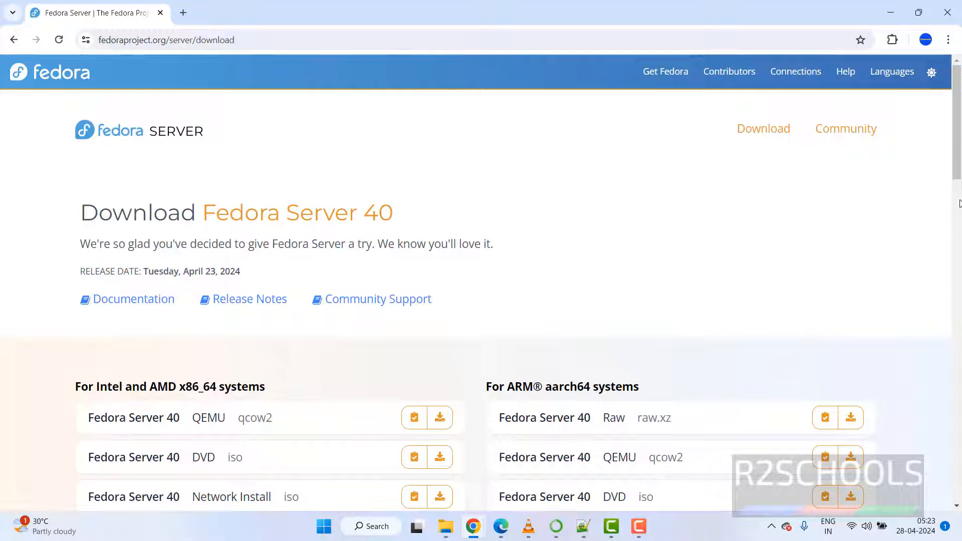
scroll(958, 153, down, 2)
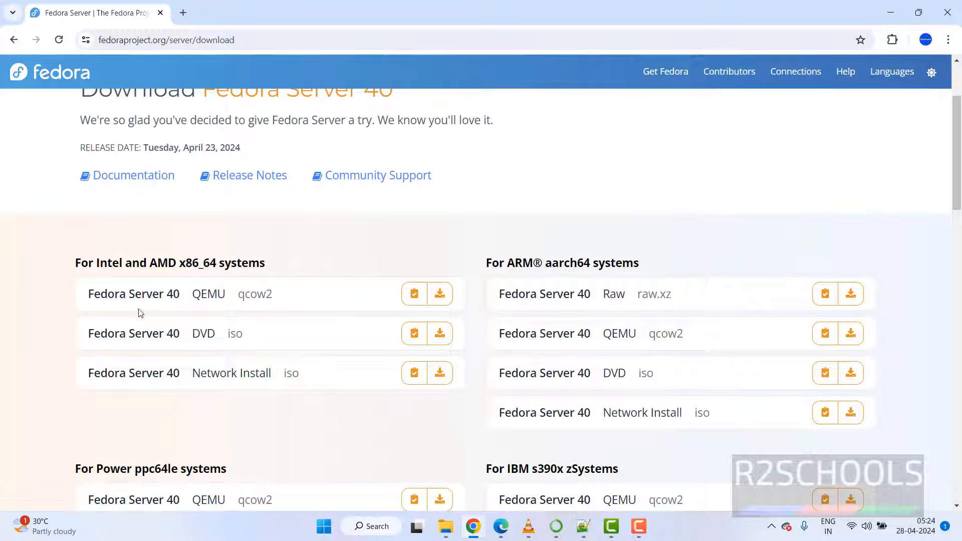
click(439, 339)
Cancel the running Fedora Server iso download and remove its entry from the download list
key(ctrl+h)
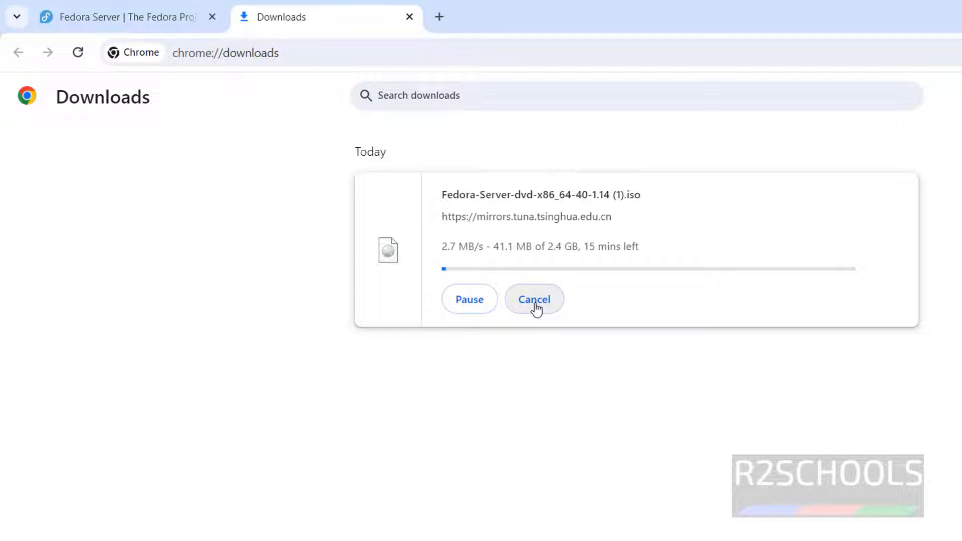
click(536, 309)
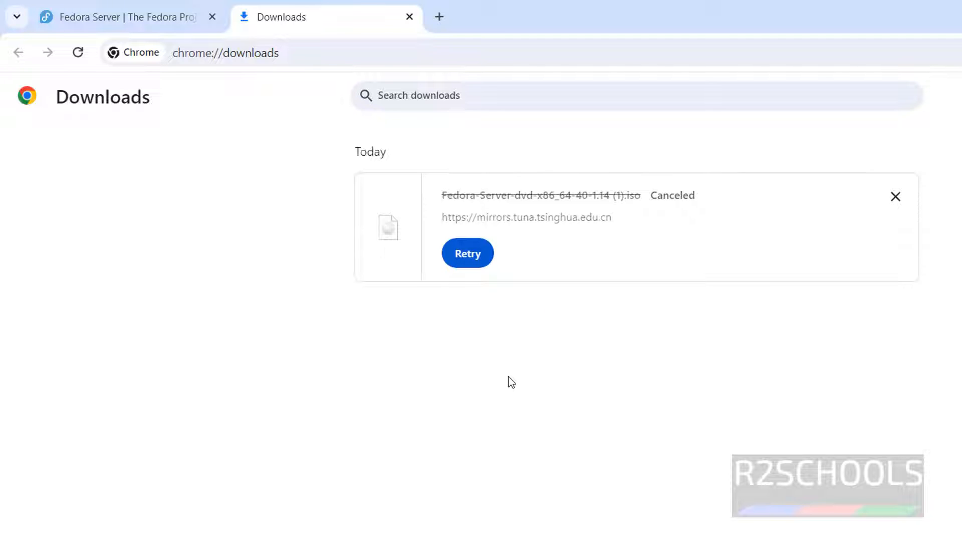
click(896, 198)
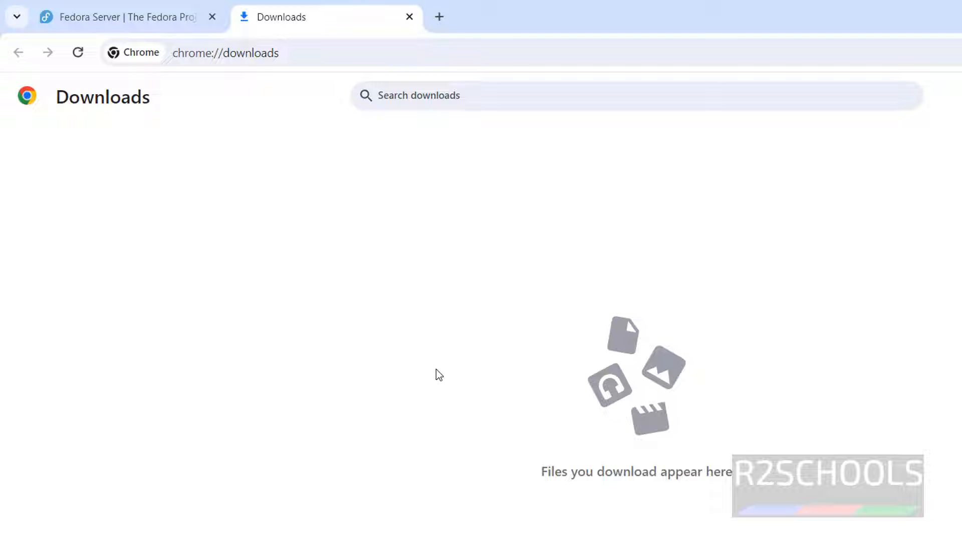
Search Windows for "vmware" and launch VMware Workstation Pro
key(super)
click(570, 121)
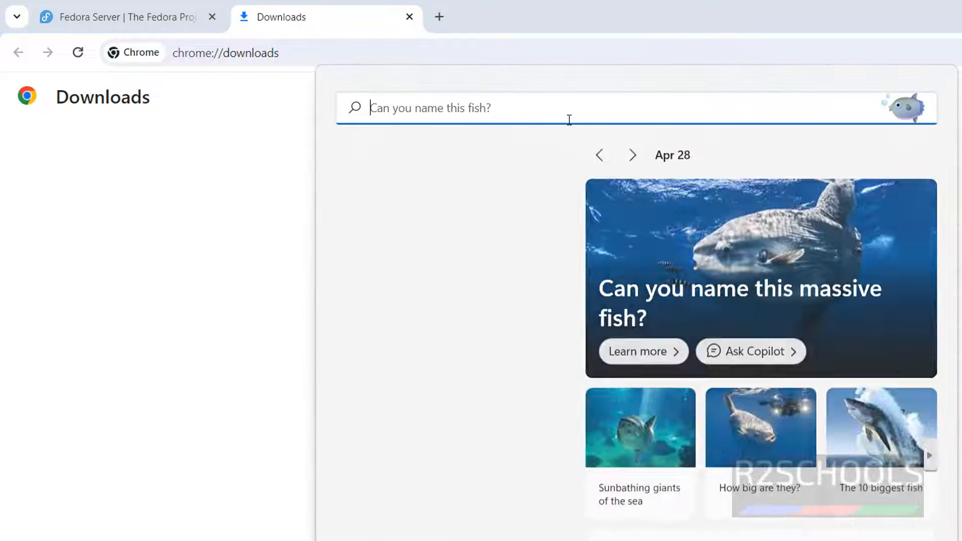
text(vmware)
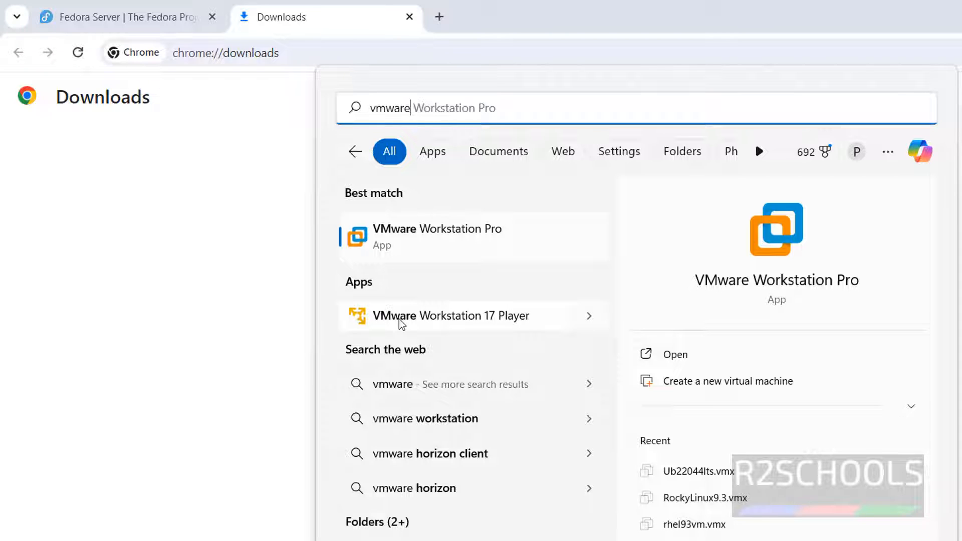
click(417, 246)
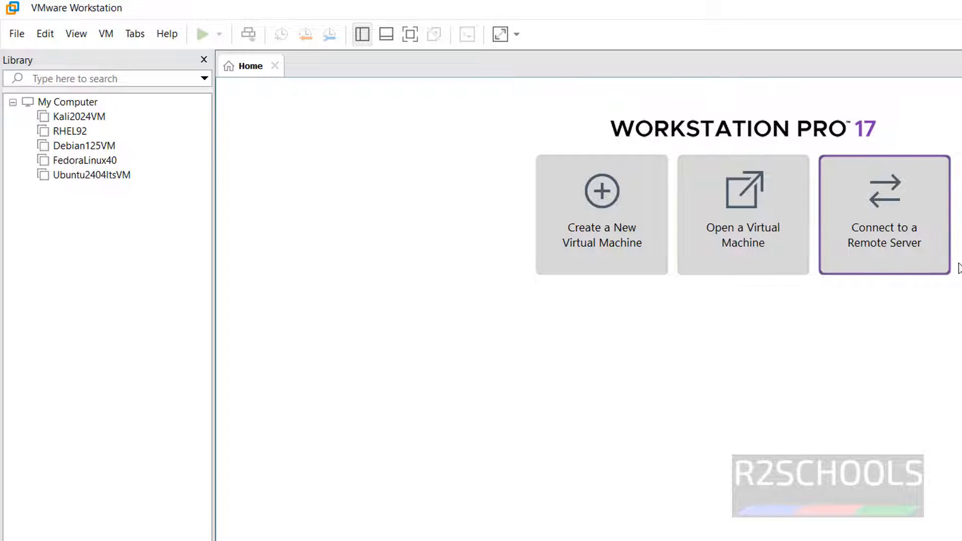
Open VMware Workstation 17 Player, start its new virtual machine wizard, then cancel it and close Player
key(super)
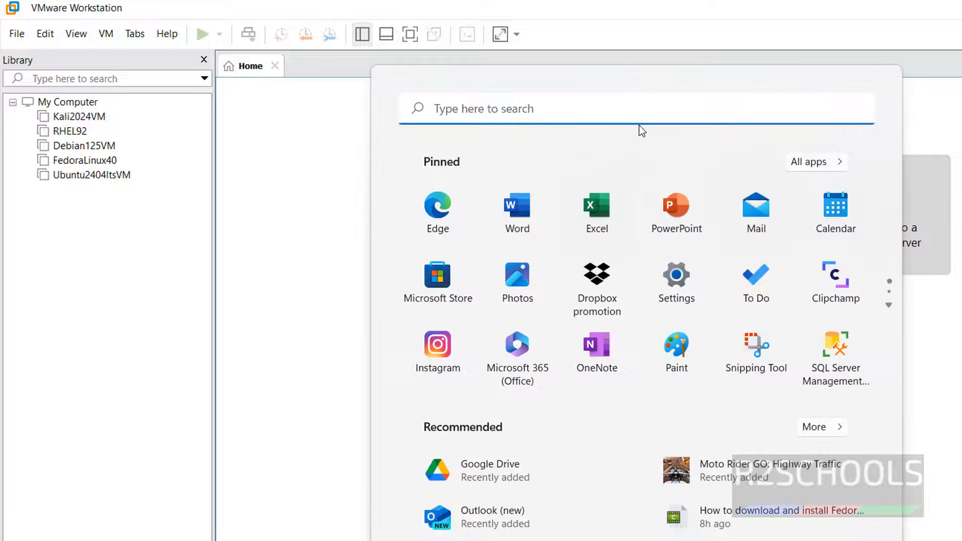
text(vmware)
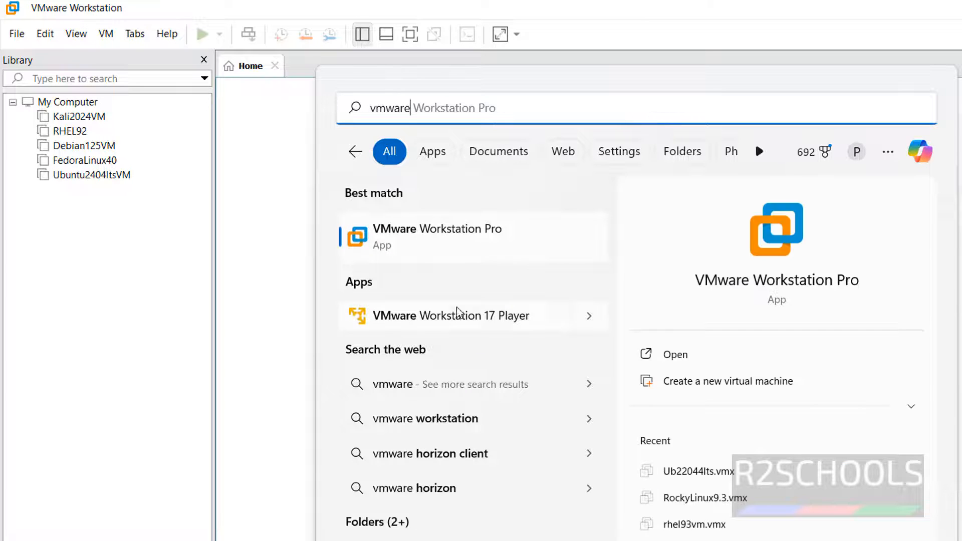
key(Escape)
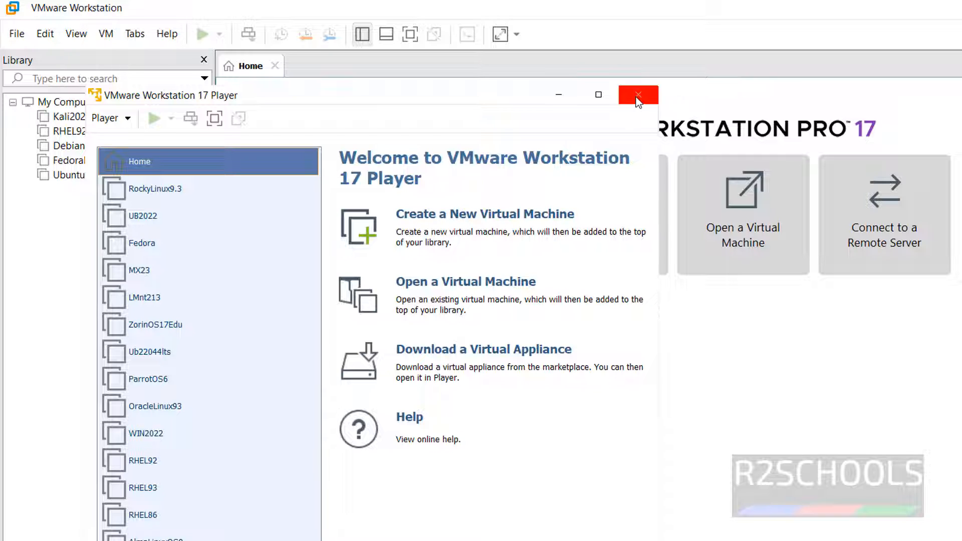
click(503, 216)
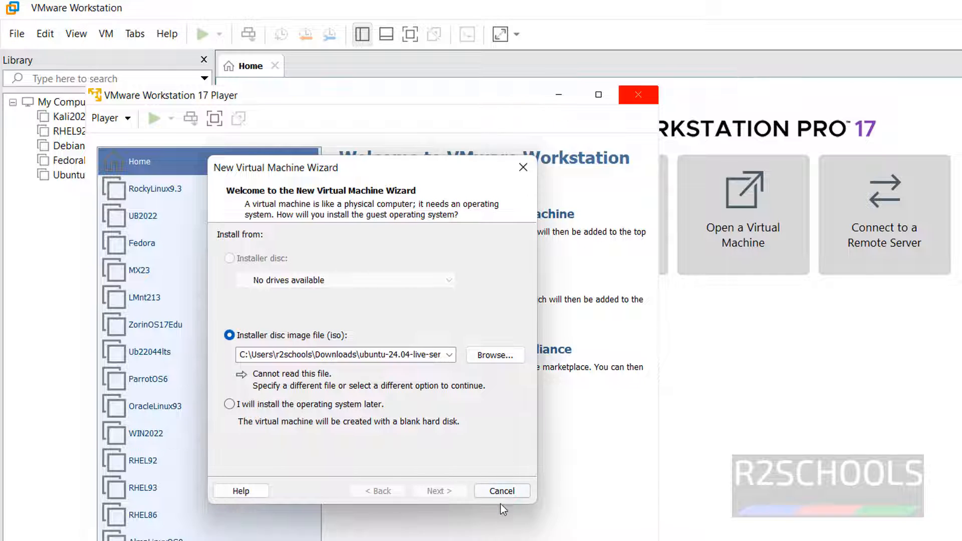
click(501, 492)
click(638, 95)
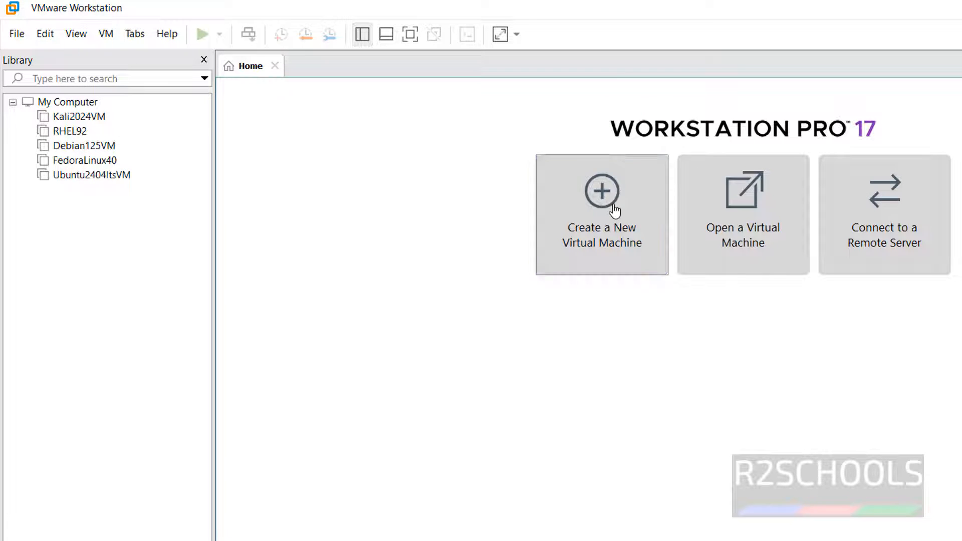
click(617, 213)
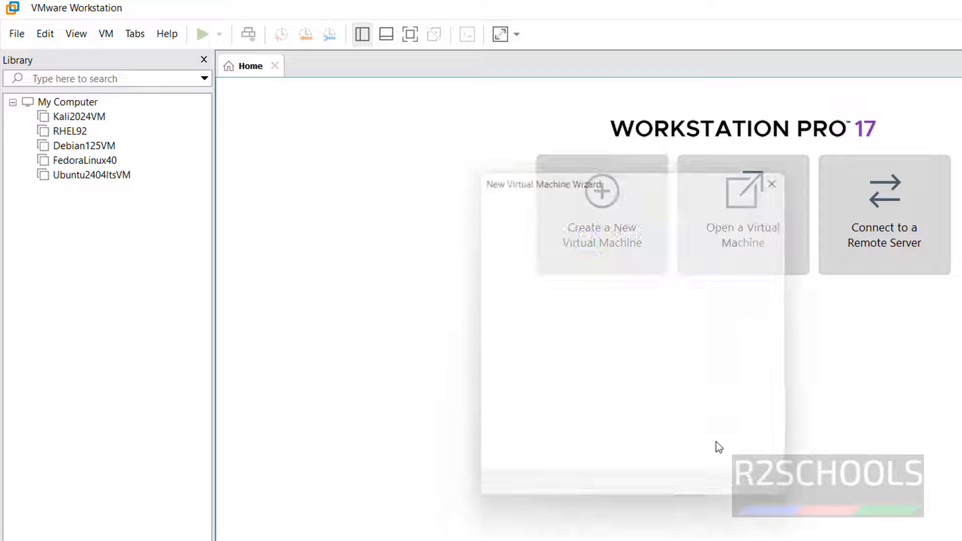
click(704, 496)
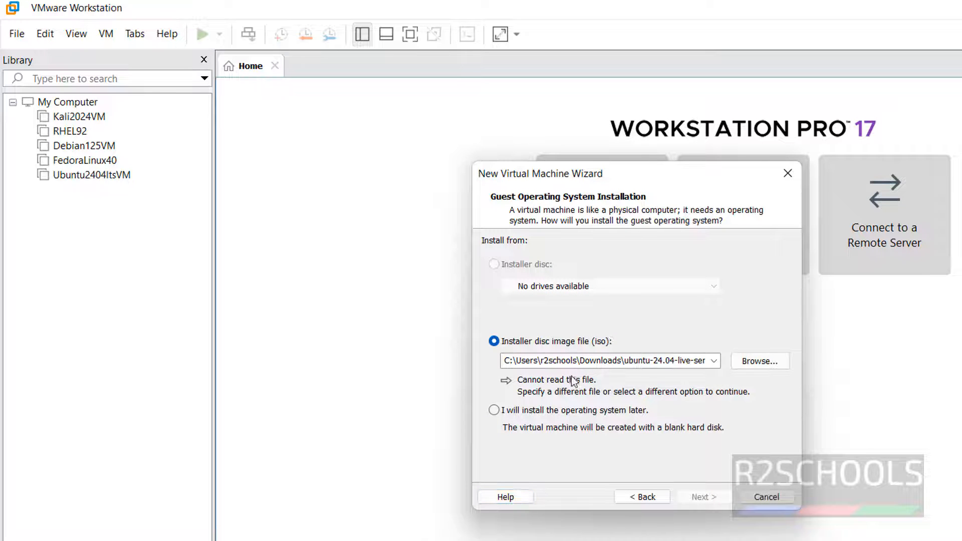
key(Escape)
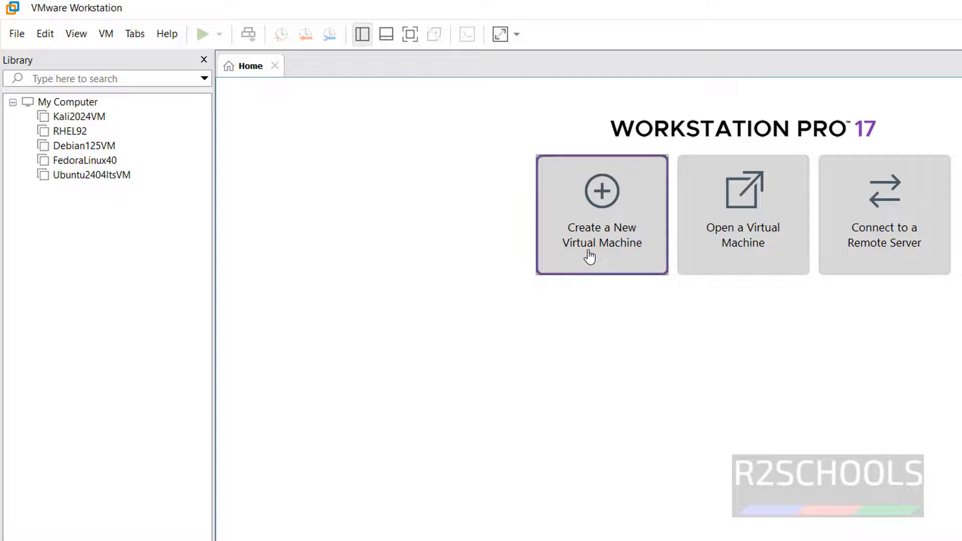
Start a new virtual machine and use Fedora-Server-dvd-x86_64-40-1.14.iso from Downloads as its installer disc image
click(584, 253)
key(Return)
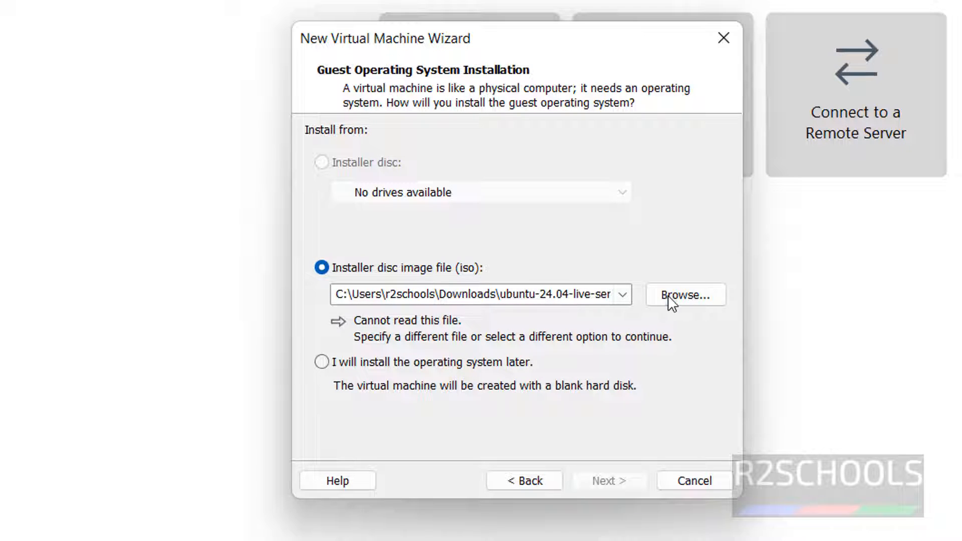
click(710, 298)
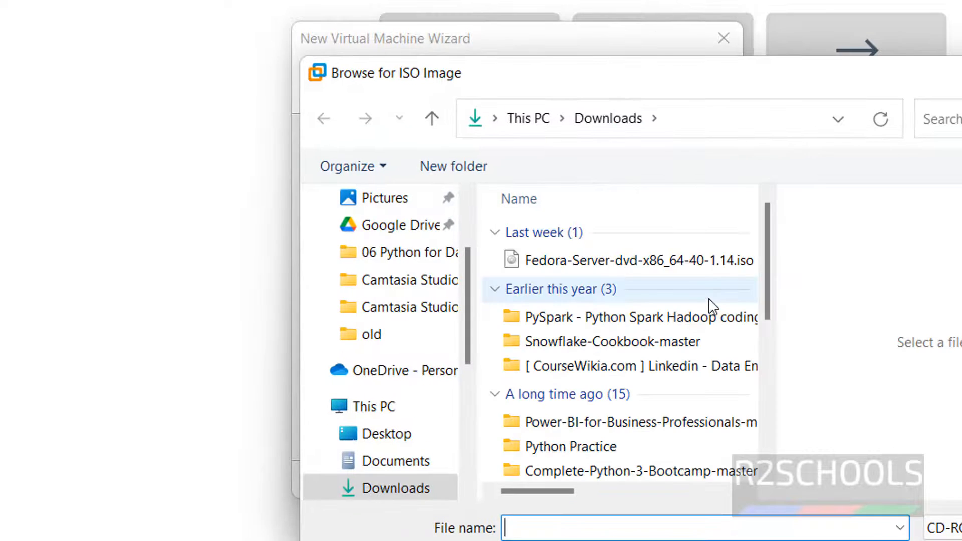
click(606, 274)
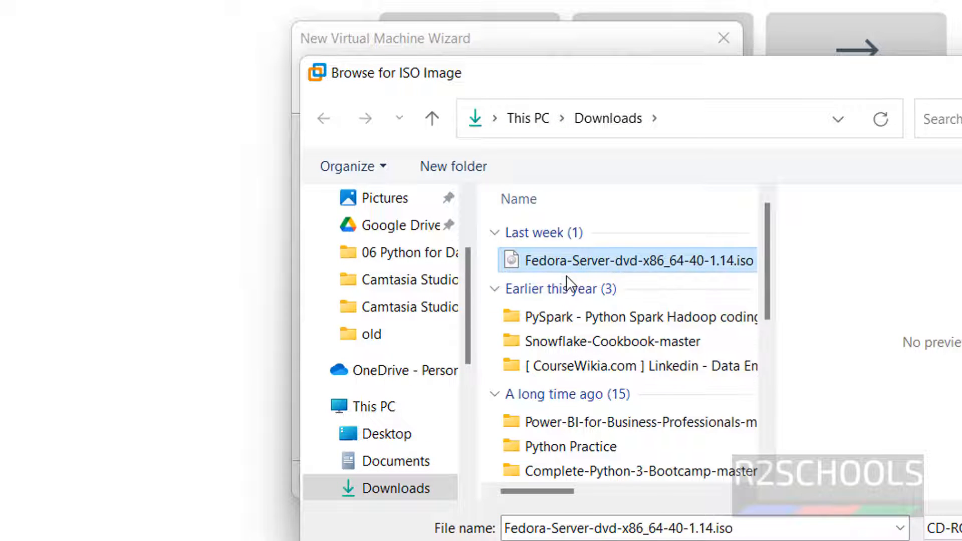
click(944, 540)
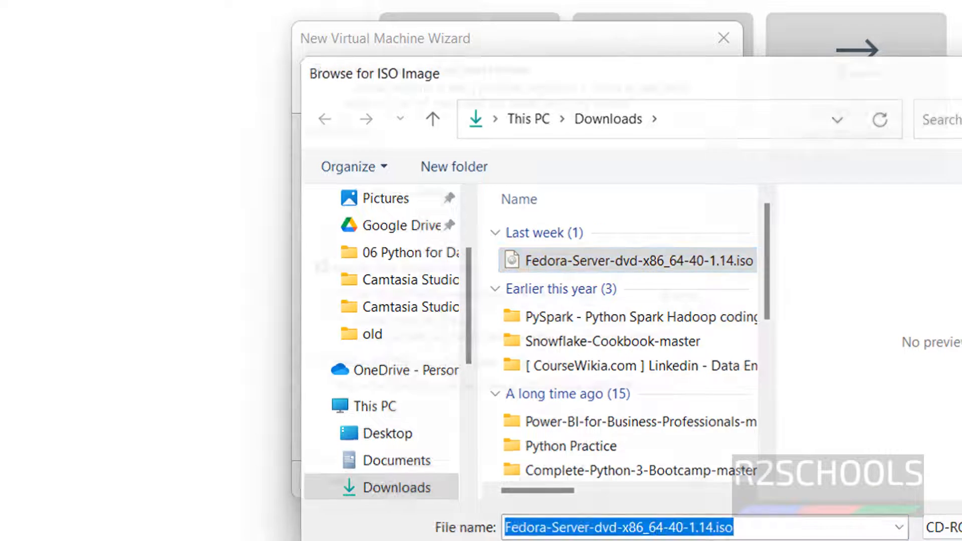
click(606, 477)
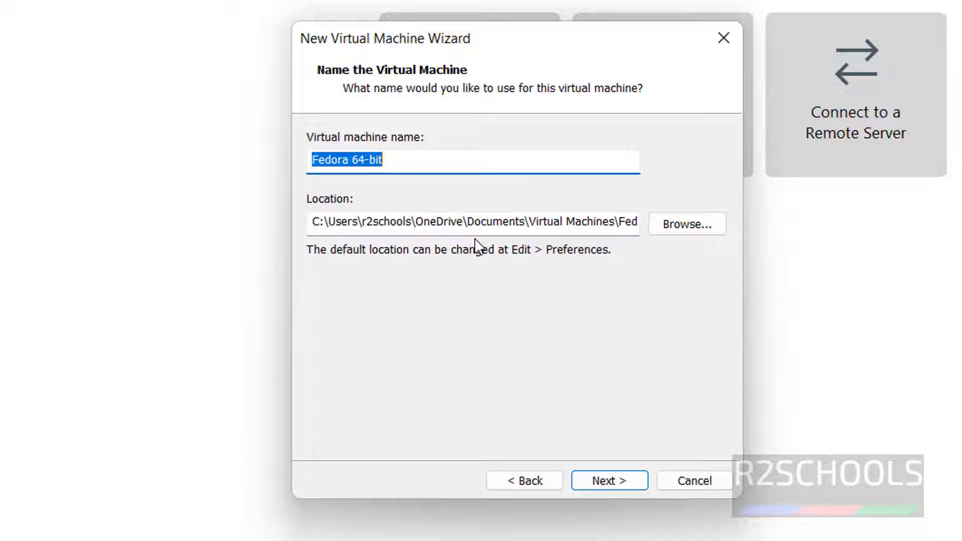
Name the virtual machine fdserver40vm
text(Fed)
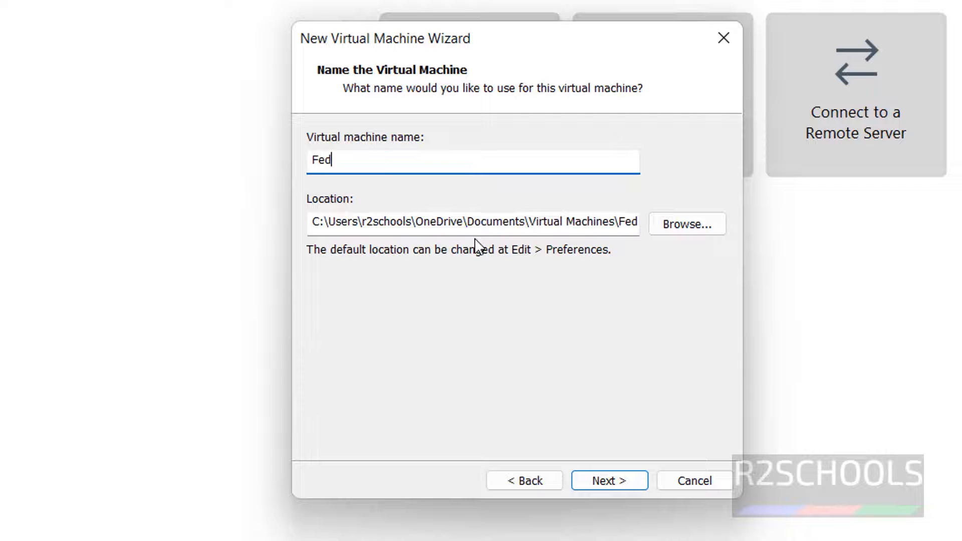
text(ora)
key(ctrl+a)
text(fdserve)
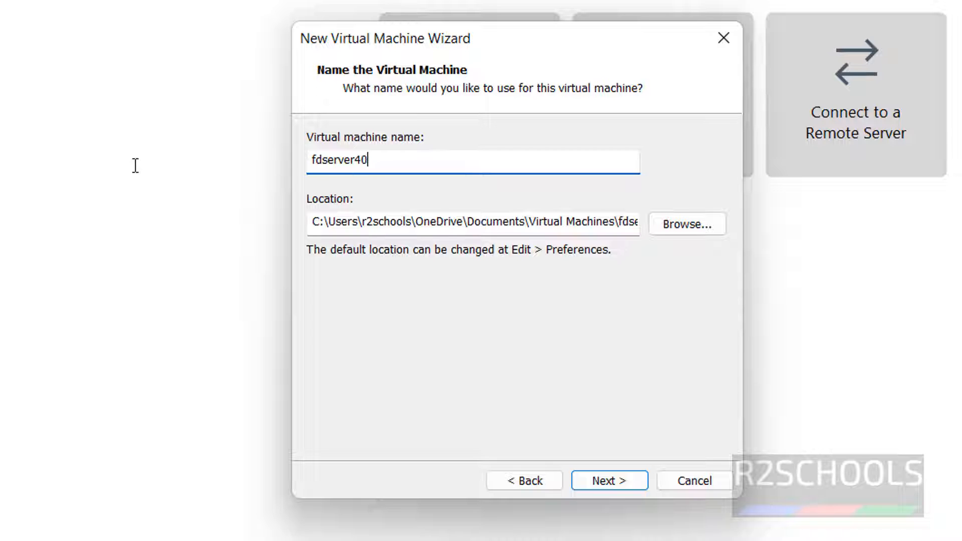
text(r40vm)
key(ctrl+a)
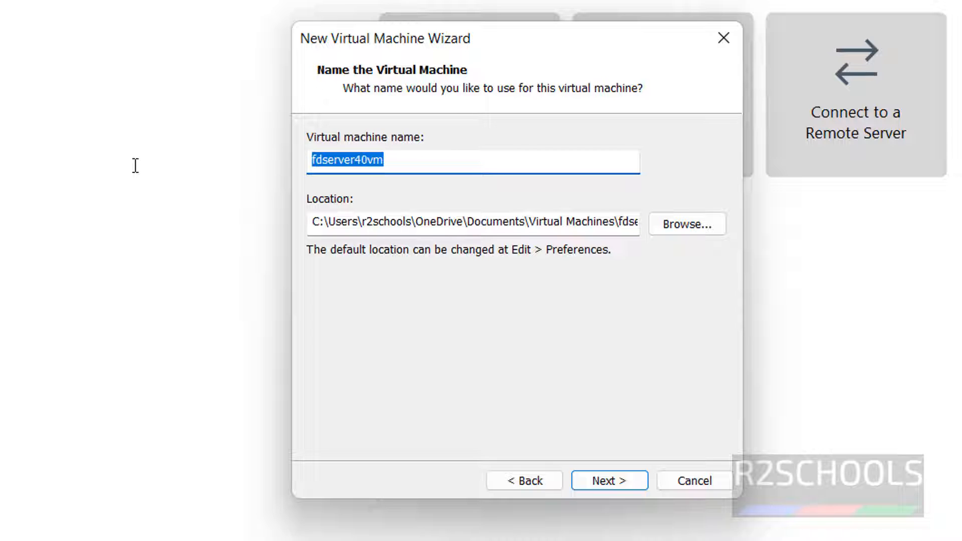
Browse for the virtual machine's location and select the VMS folder on the One Touch (H:) drive
click(710, 227)
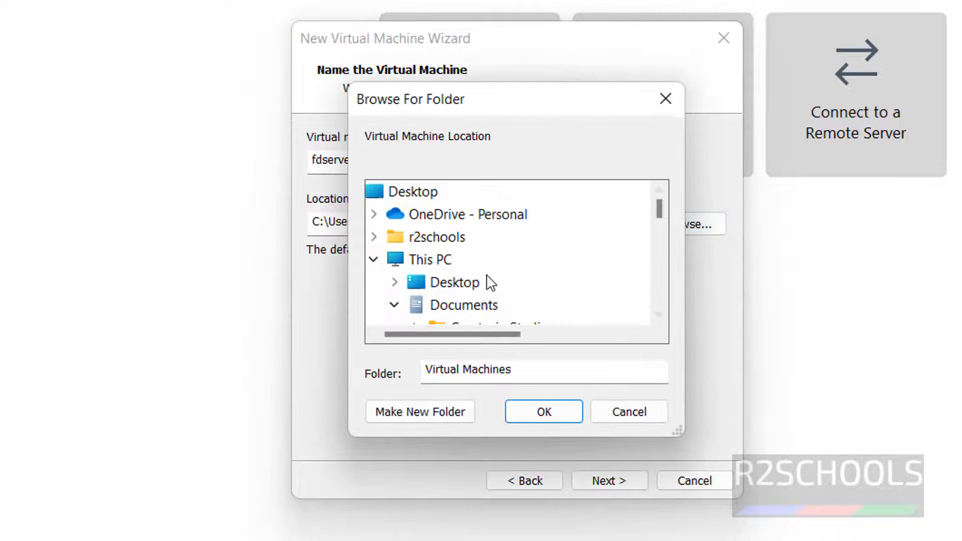
click(415, 307)
click(394, 306)
drag(659, 211, 660, 256)
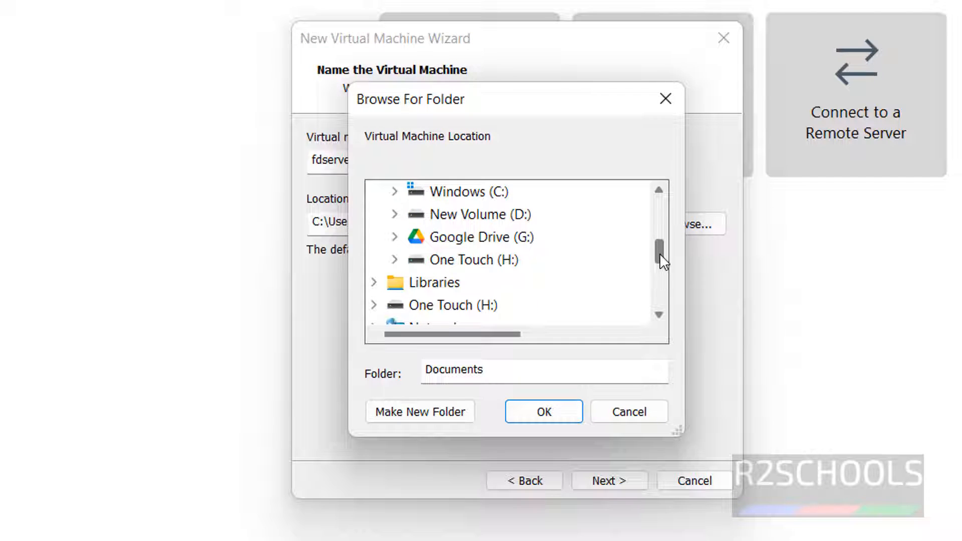
click(395, 261)
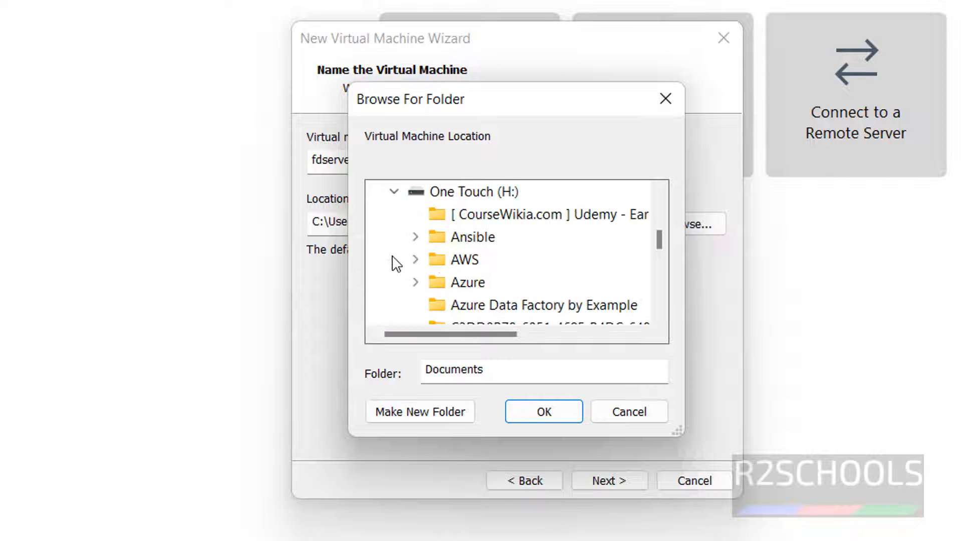
click(660, 259)
click(660, 279)
click(664, 292)
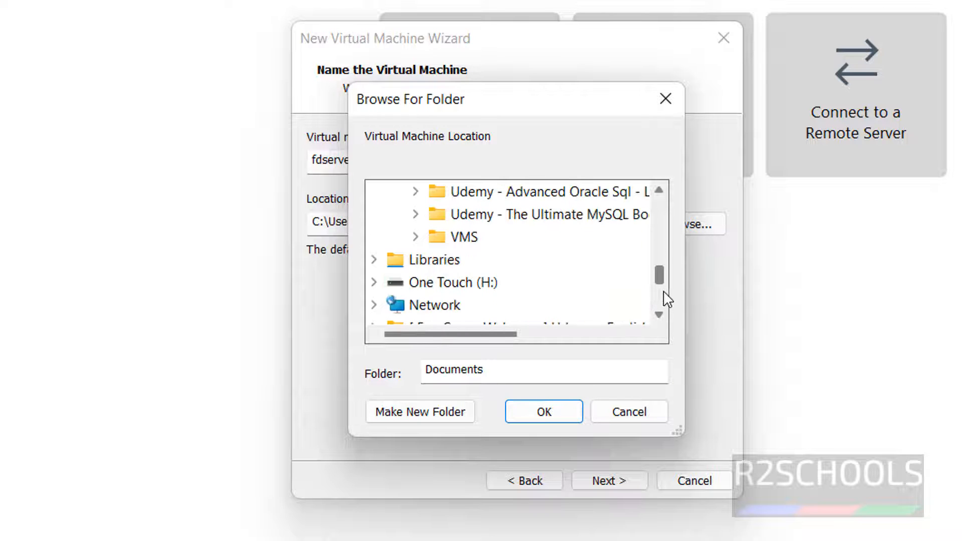
double_click(468, 238)
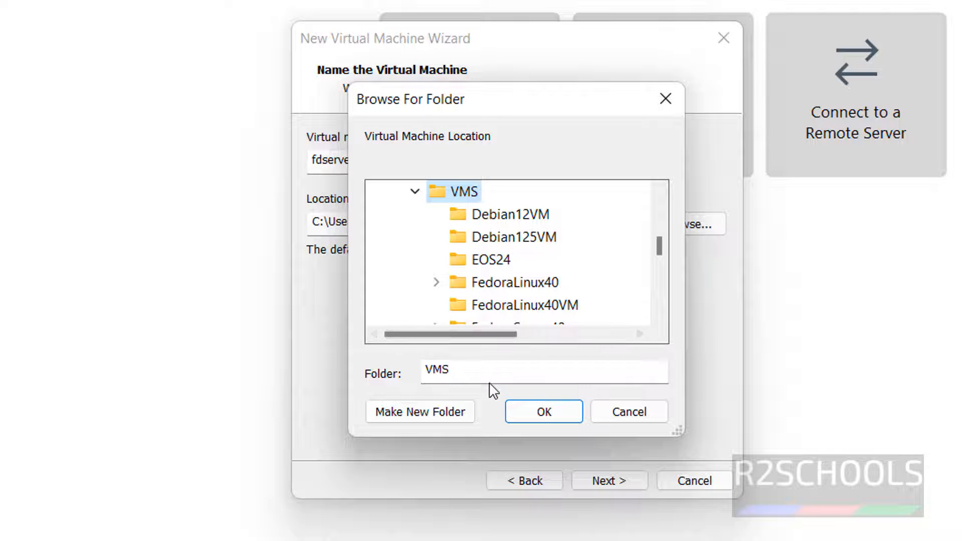
Create a folder named fdserver40vm inside VMS and accept it as the virtual machine's location
click(455, 412)
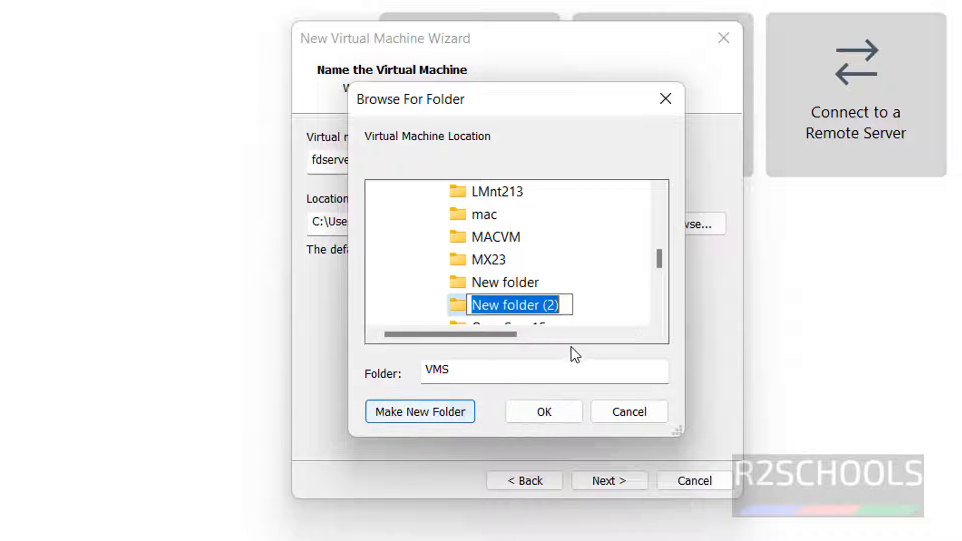
key(BackSpace)
text(fdserver40vm)
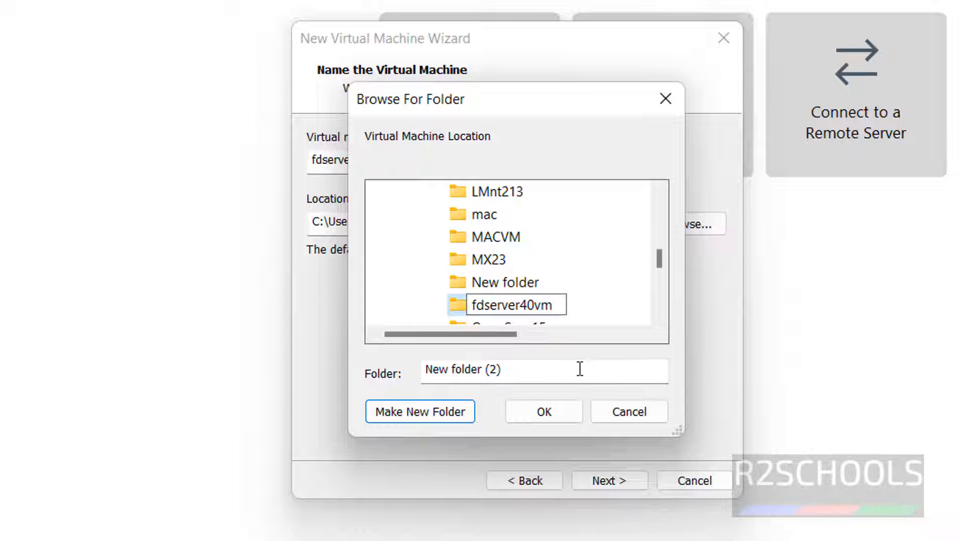
click(544, 412)
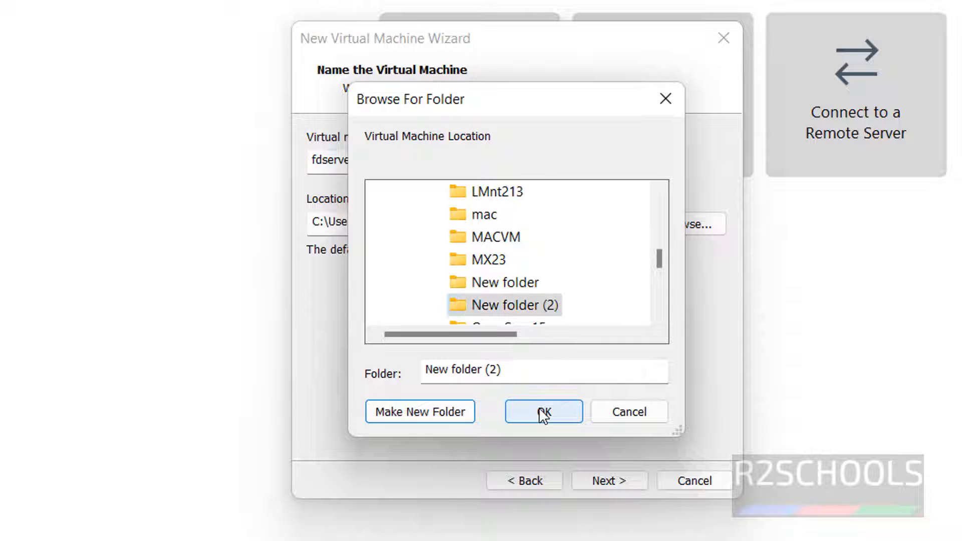
click(597, 473)
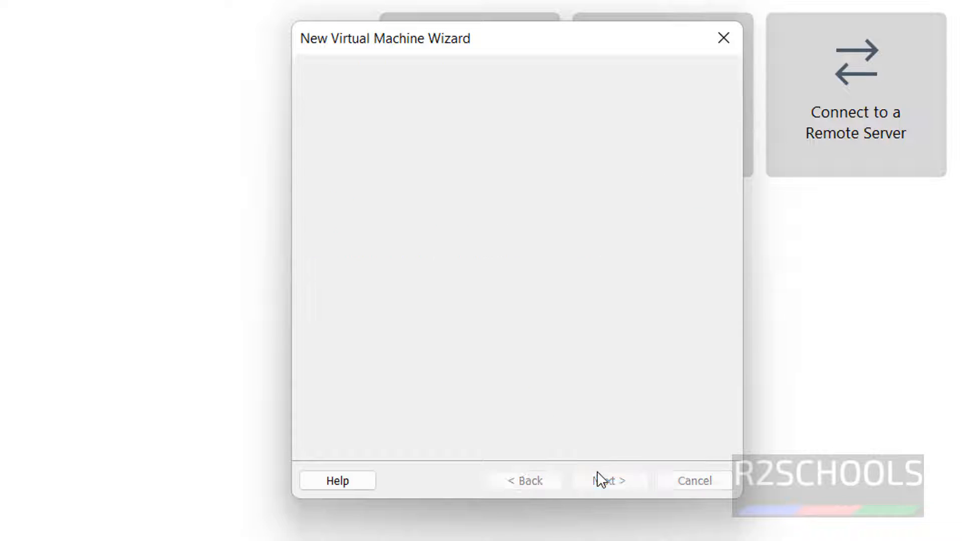
Set the maximum disk size to 100 GB, stored as a single file, and continue to the settings summary
drag(471, 188, 491, 191)
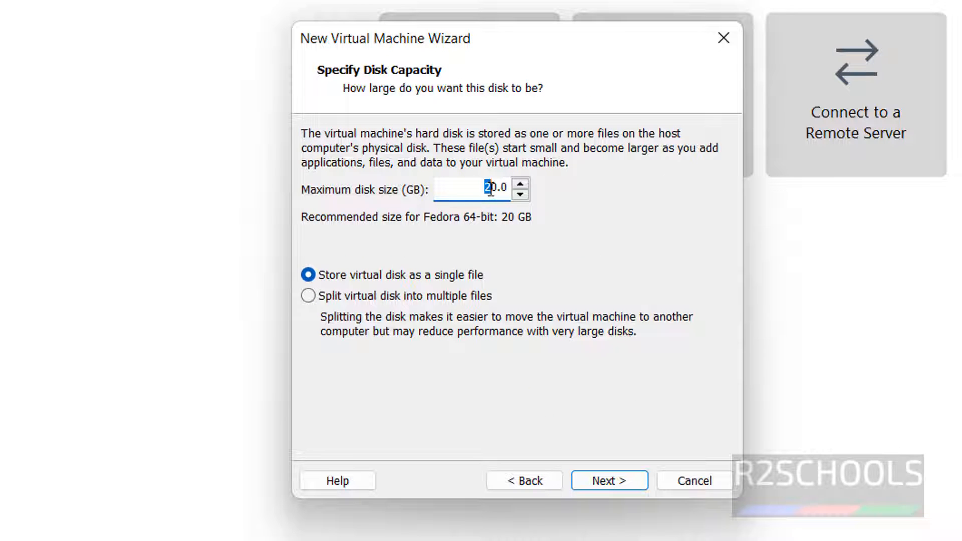
text(10)
click(623, 483)
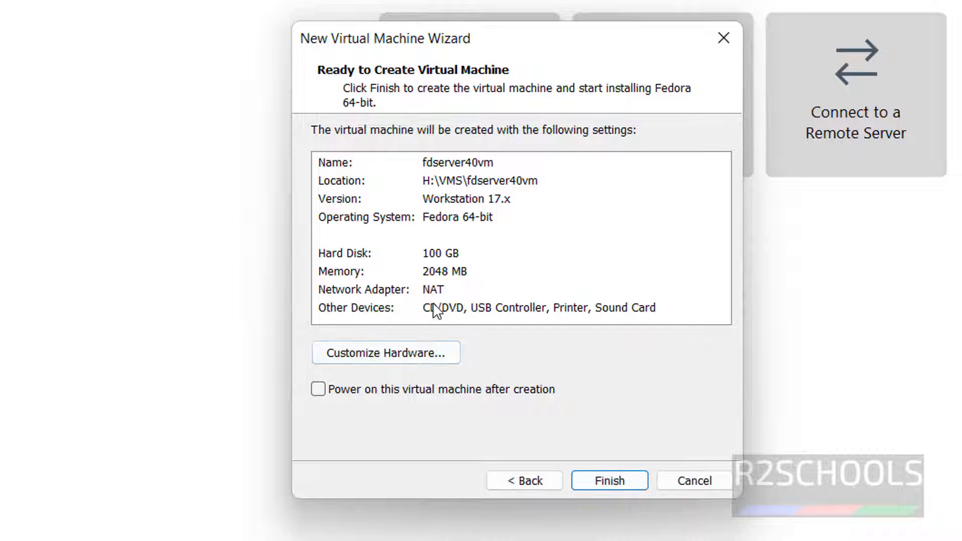
Customize the hardware with 4096 MB of memory and finish creating the virtual machine
click(386, 275)
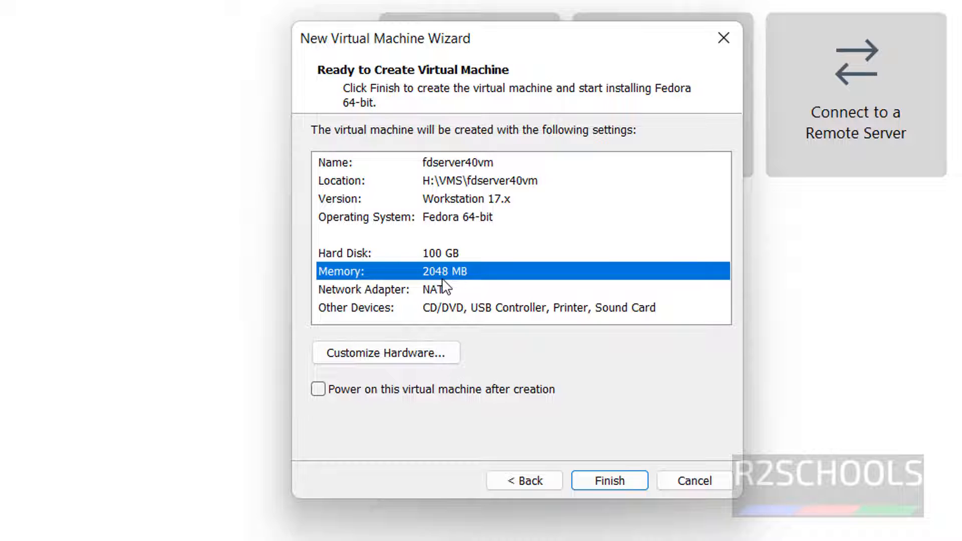
click(437, 357)
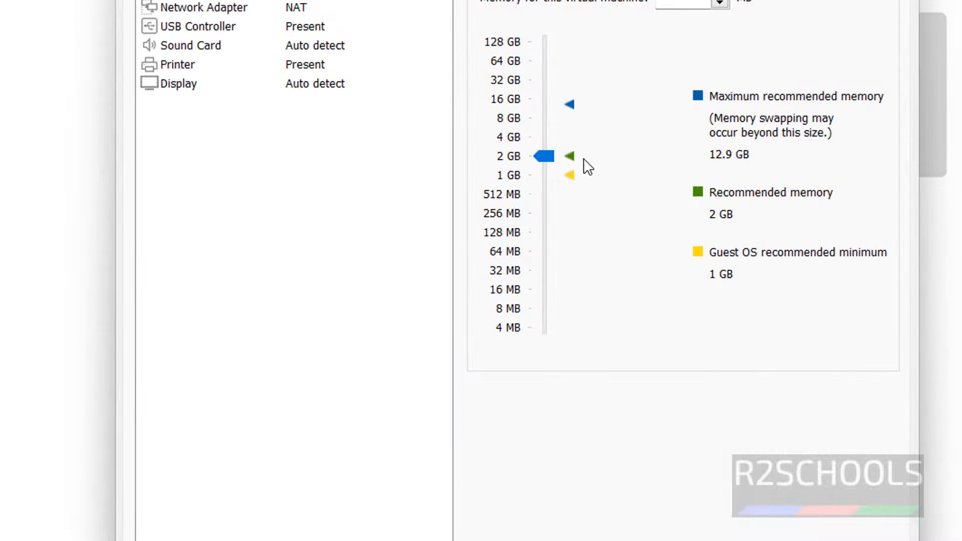
drag(544, 156, 544, 137)
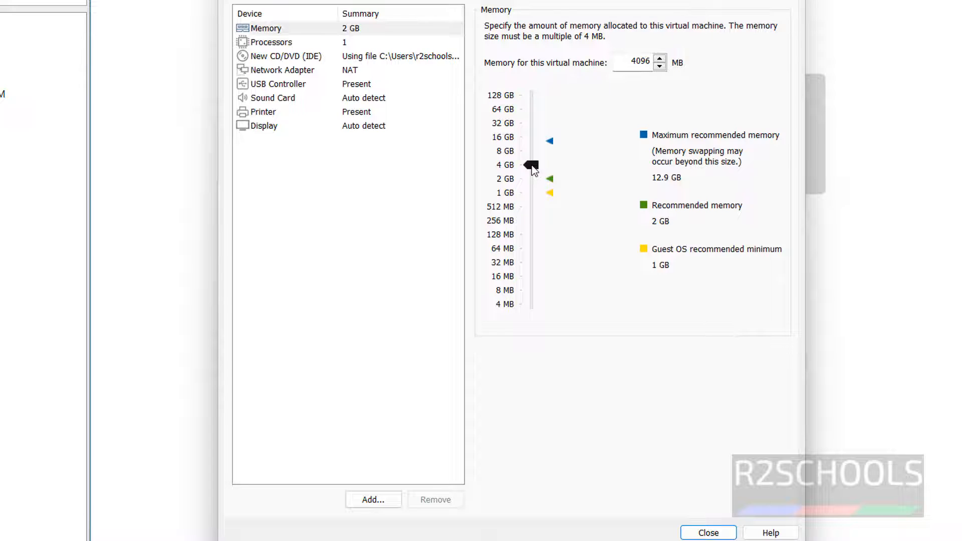
double_click(636, 61)
click(273, 29)
click(279, 84)
click(264, 126)
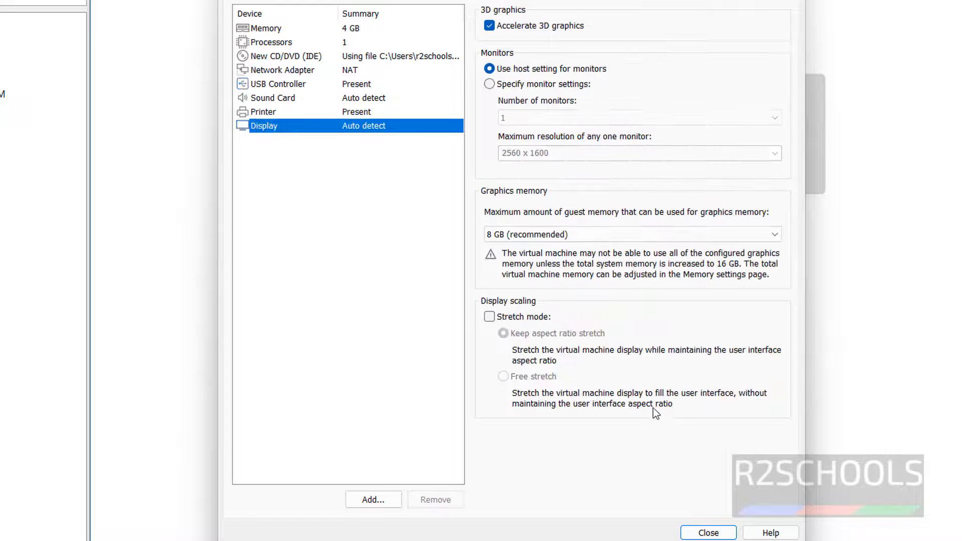
click(703, 531)
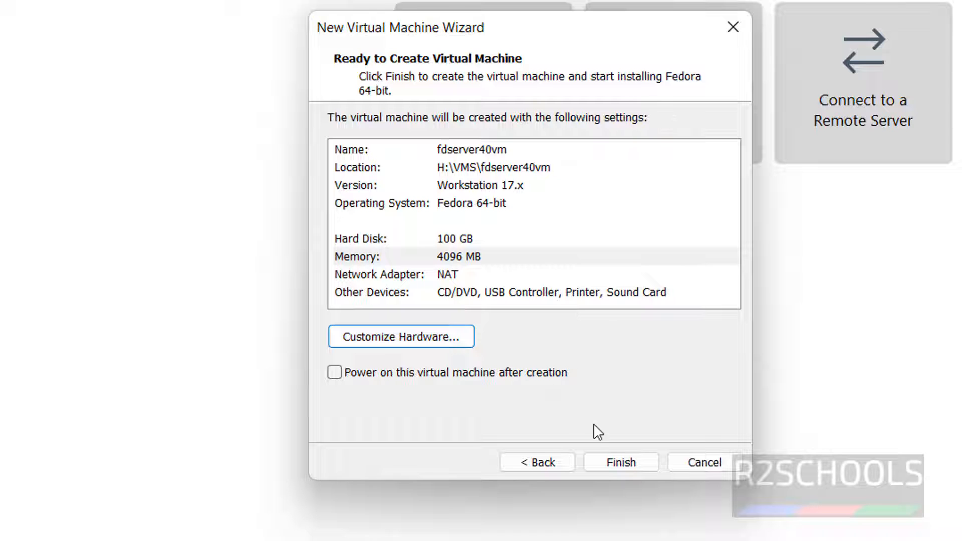
click(605, 464)
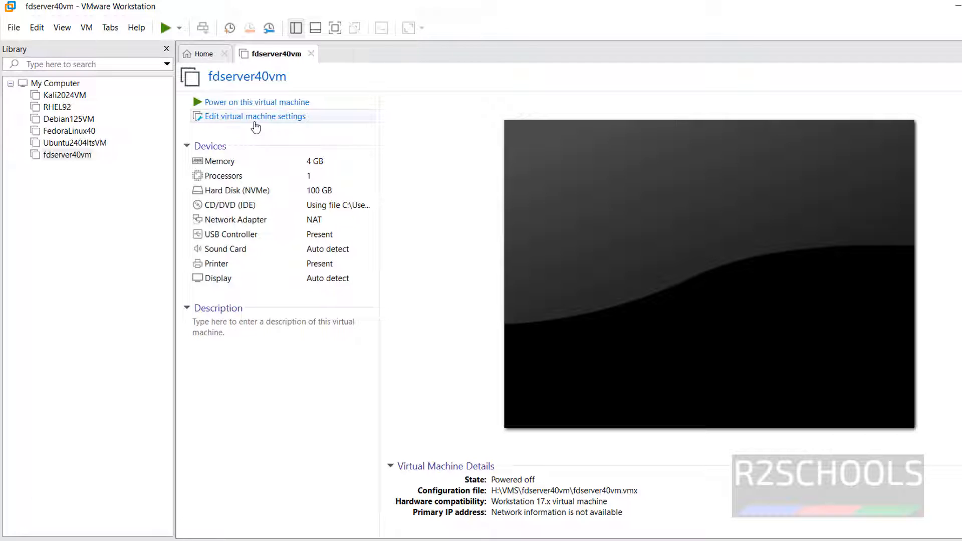
Review the hardware settings of fdserver40vm and cancel out of them
click(255, 121)
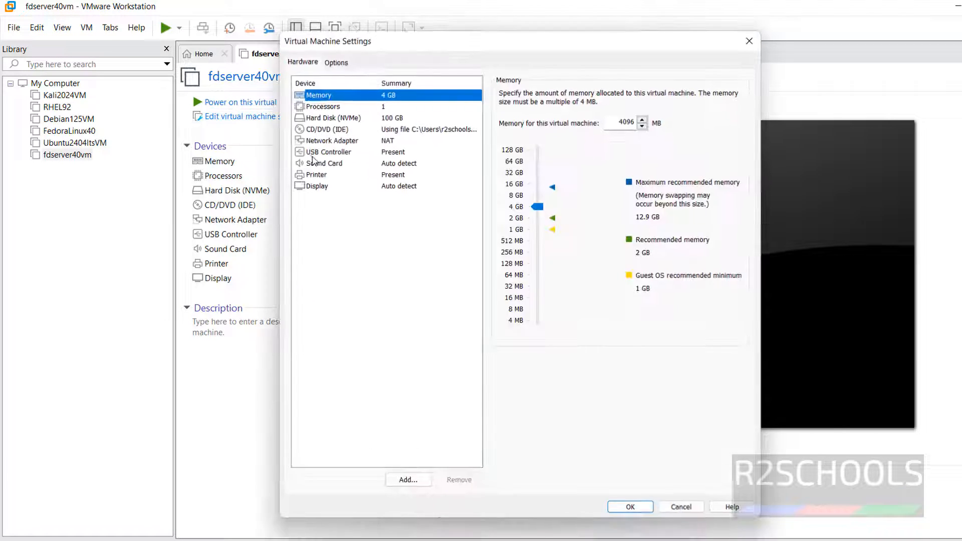
click(682, 507)
right_click(85, 159)
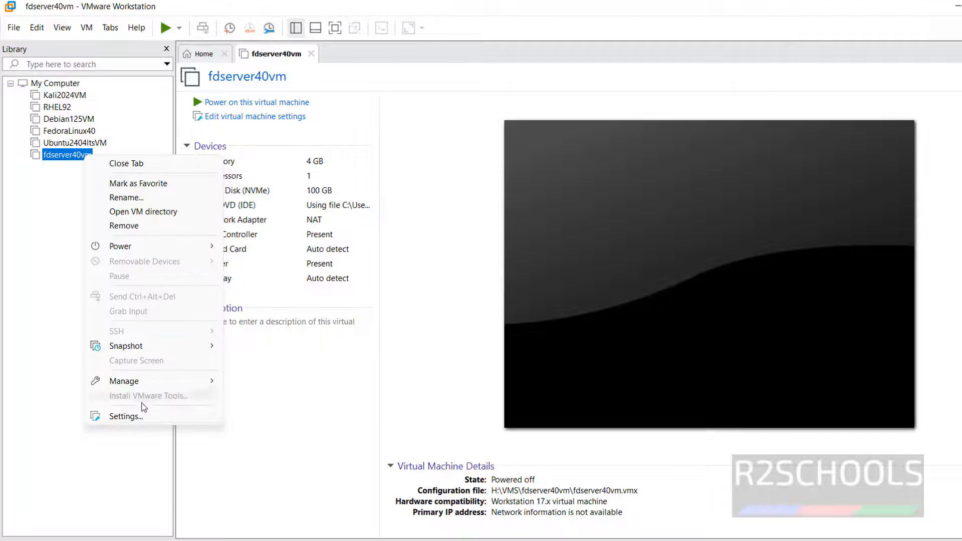
click(144, 424)
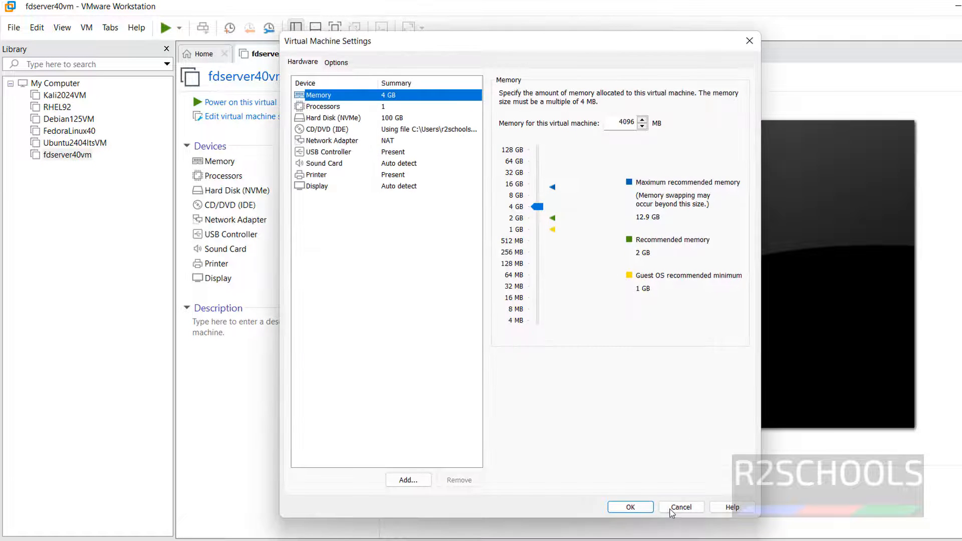
click(682, 507)
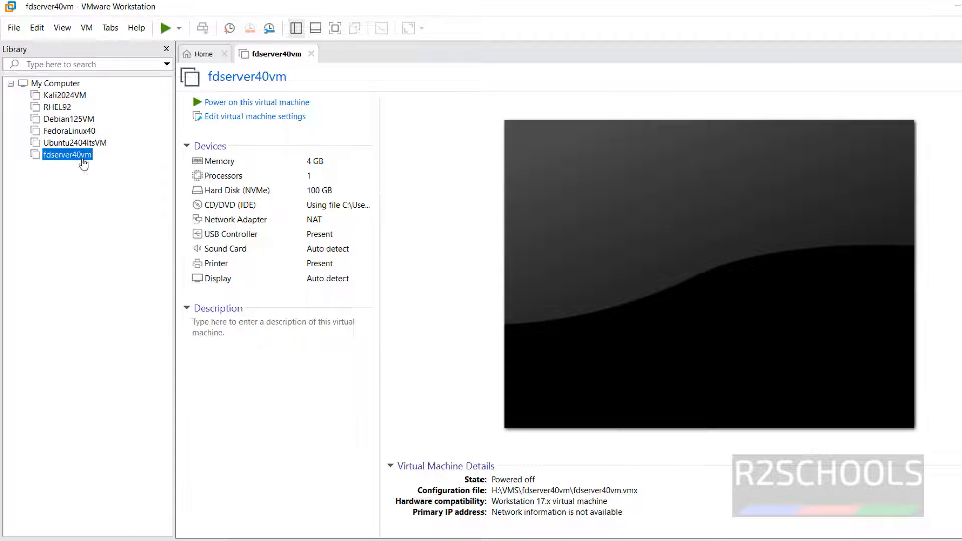
Power on the fdserver40vm virtual machine
right_click(81, 157)
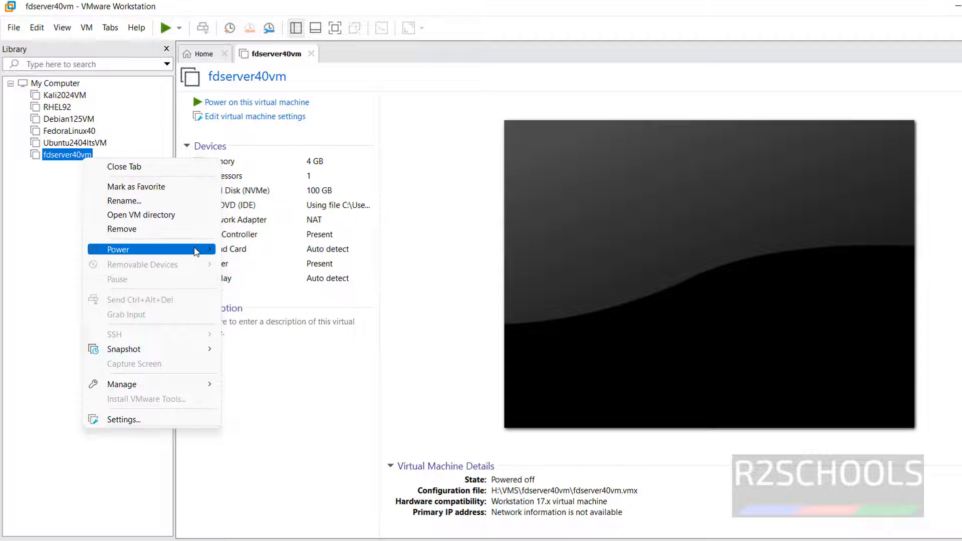
mouse_move(191, 250)
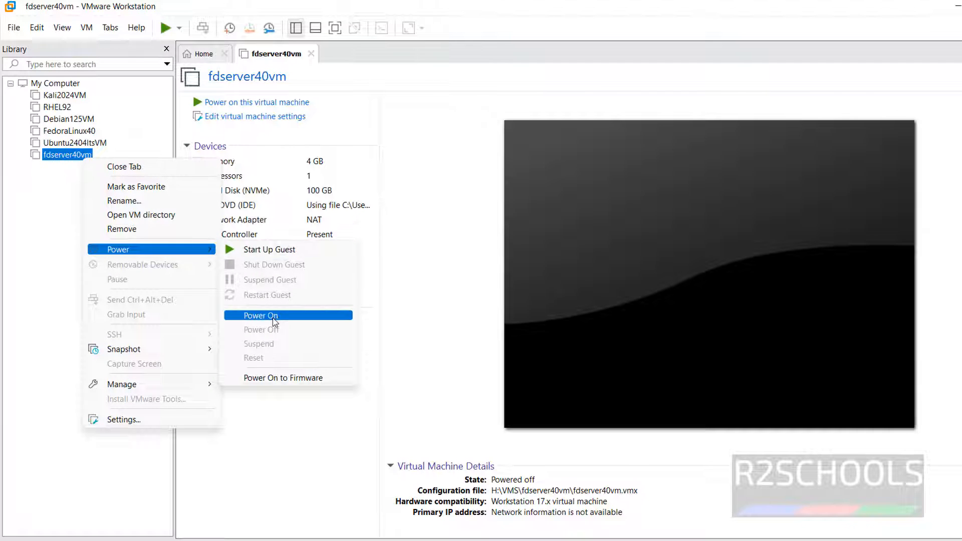
click(457, 134)
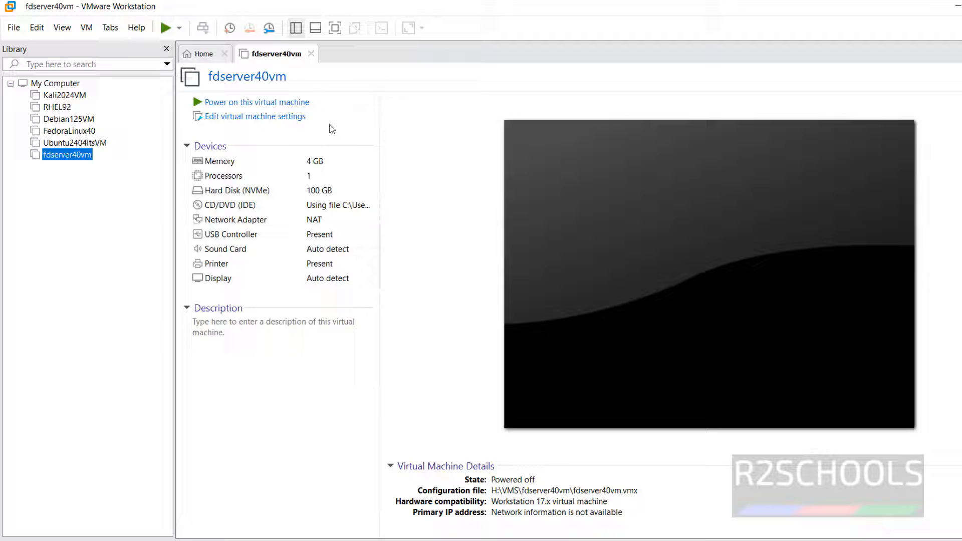
click(274, 102)
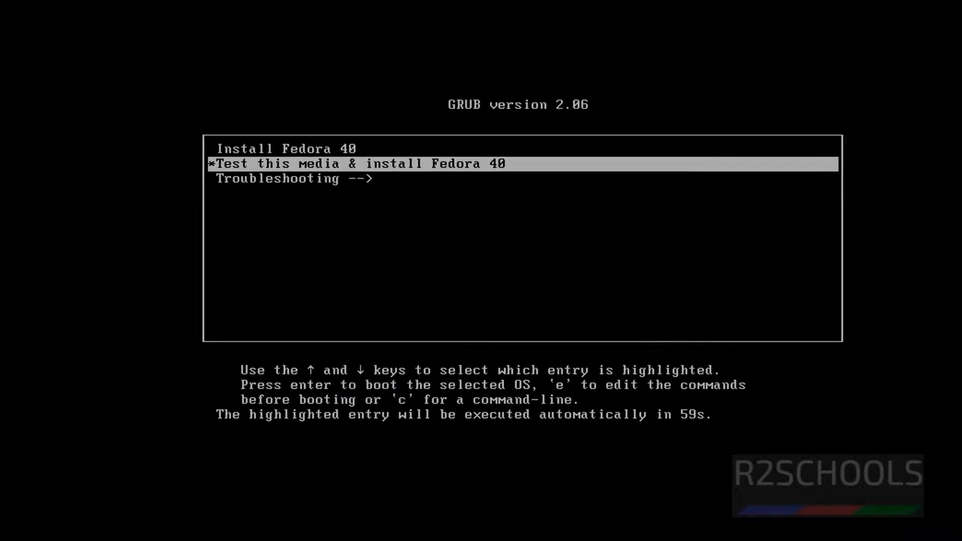
Boot the Install Fedora 40 entry from the GRUB menu
key(Up)
key(Down)
key(Down)
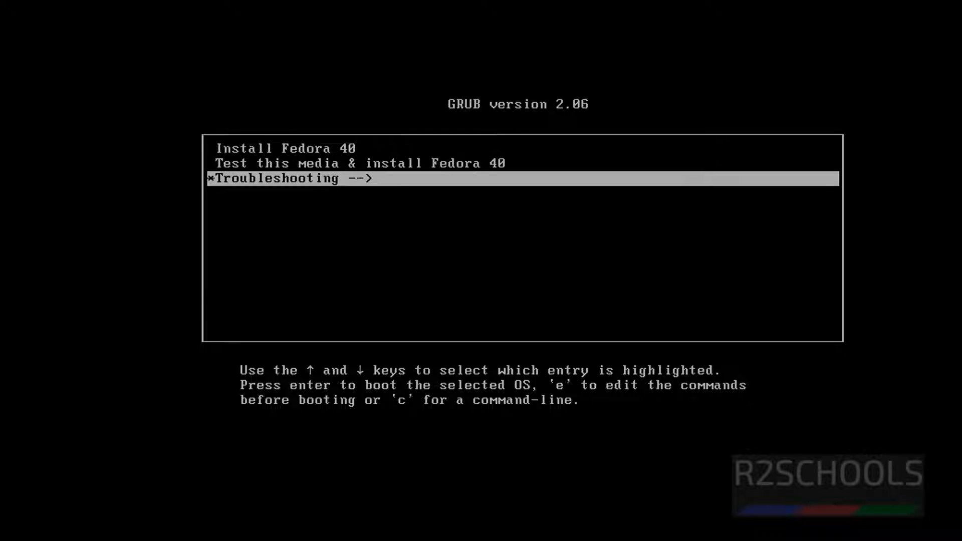
key(Up)
key(Up)
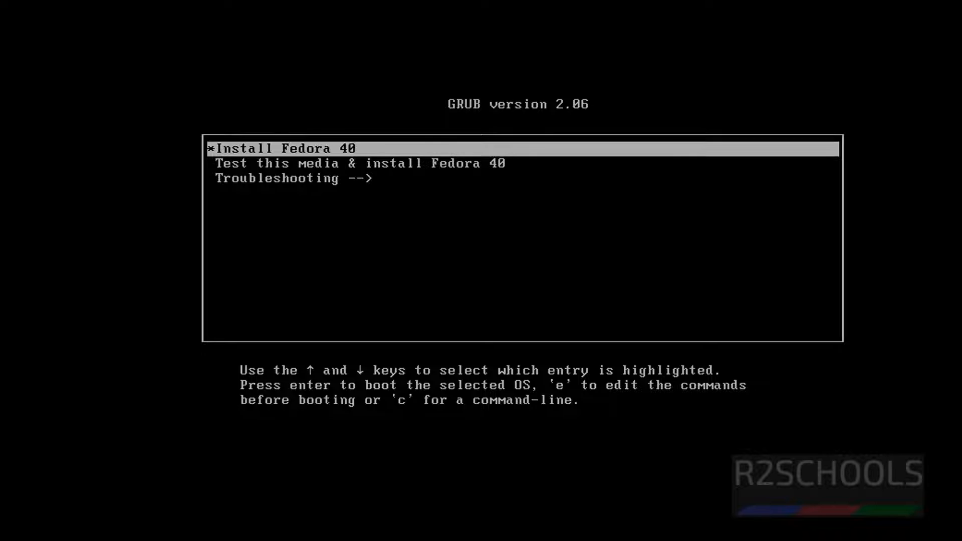
key(Return)
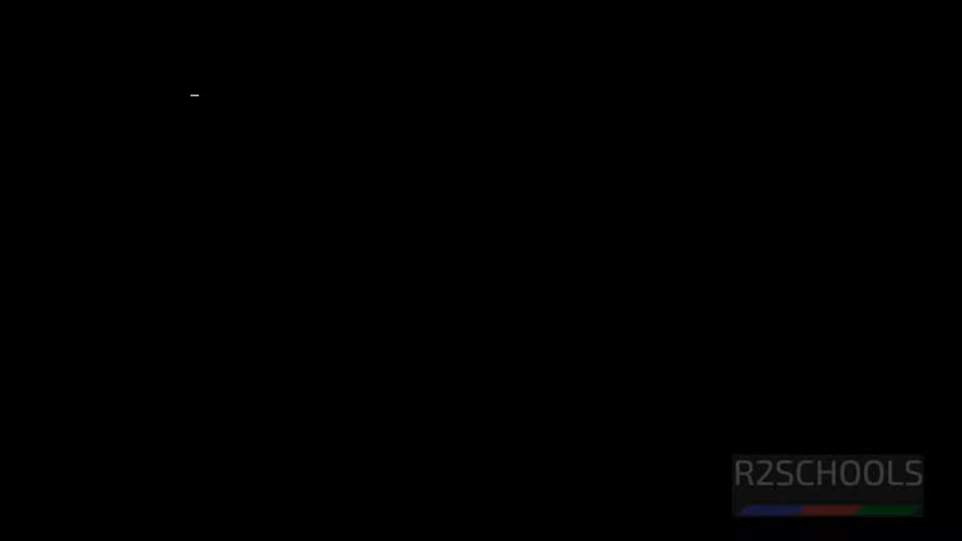